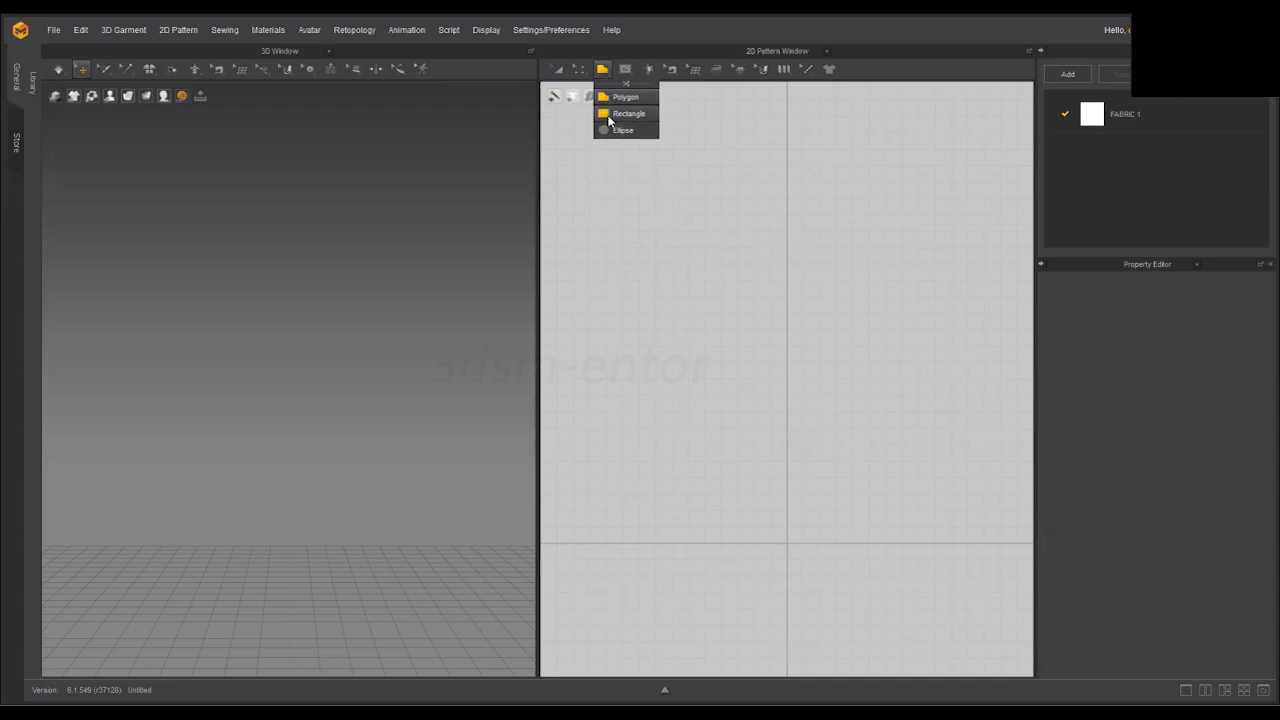
Draw a circular pattern with the Ellipse tool in the 2D pattern area, with an outline about 110 in long.
left_click(618, 131)
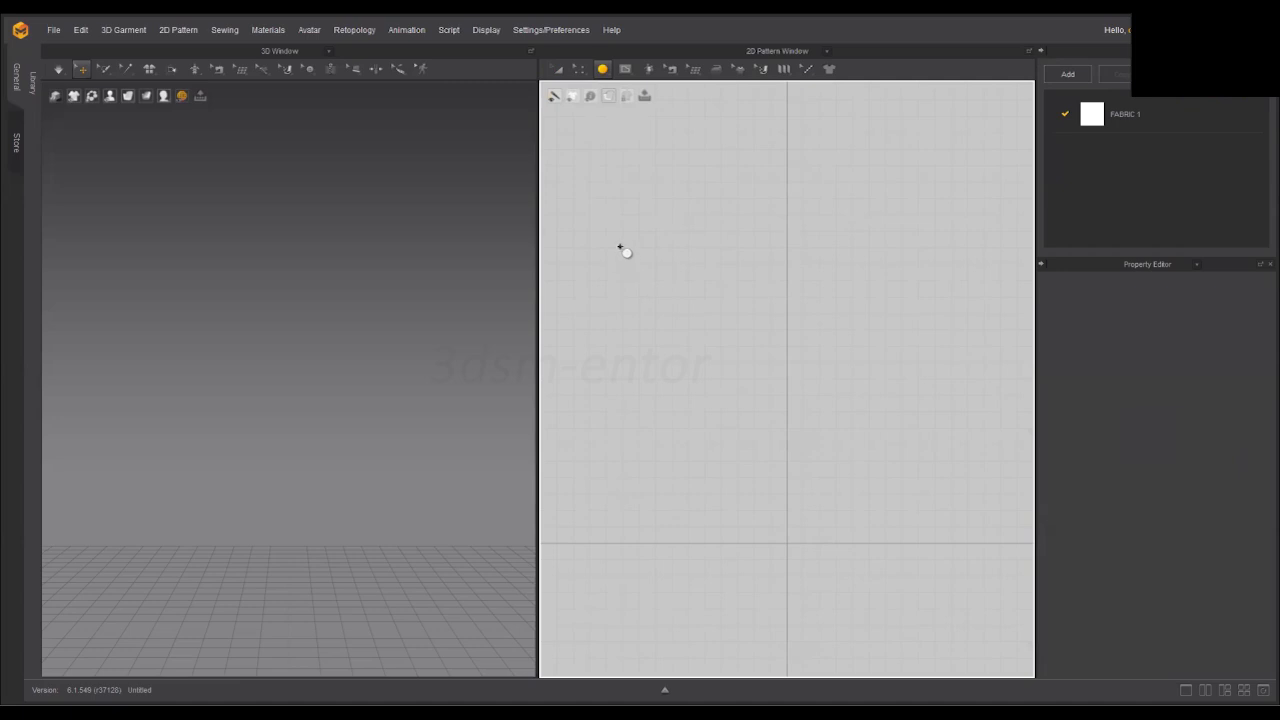
mouse_move(668, 328)
left_mouse_down()
mouse_move(739, 430)
mouse_move(843, 523)
mouse_move(869, 406)
mouse_move(858, 516)
mouse_move(860, 497)
mouse_move(803, 463)
mouse_move(871, 465)
mouse_move(894, 483)
mouse_move(880, 366)
mouse_move(874, 434)
mouse_move(894, 531)
mouse_move(914, 511)
mouse_move(893, 449)
mouse_move(913, 512)
mouse_move(924, 438)
mouse_move(877, 486)
mouse_move(903, 537)
mouse_move(914, 526)
mouse_move(874, 473)
mouse_move(768, 514)
mouse_move(801, 535)
mouse_move(861, 541)
mouse_move(817, 481)
mouse_move(797, 534)
mouse_move(849, 546)
mouse_move(800, 500)
mouse_move(843, 521)
mouse_move(792, 475)
mouse_move(886, 557)
mouse_move(734, 383)
mouse_move(757, 403)
left_mouse_up()
scroll(236, 365, "down", 3)
right_click_drag(238, 365, 306, 449)
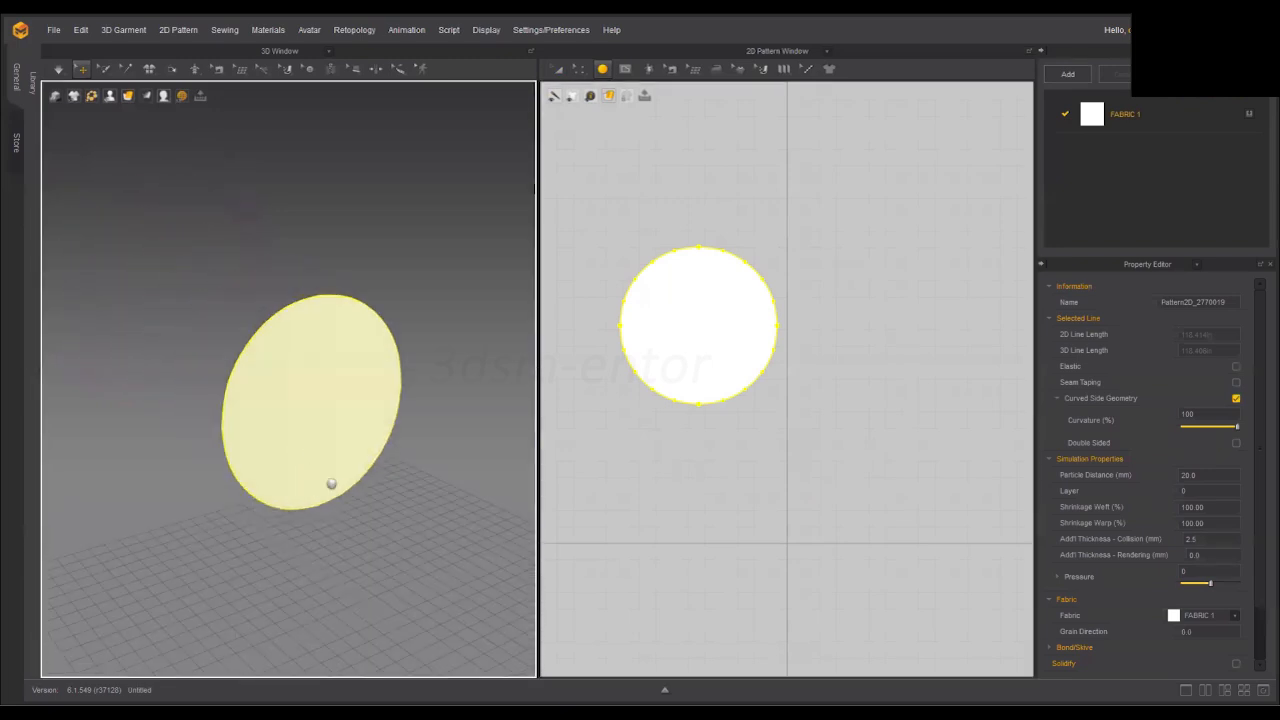
Select the circular pattern in the 3D view and lower it vertically toward the ground grid.
middle_click_drag(332, 484, 296, 414)
right_click_drag(305, 402, 283, 303)
left_click(282, 302)
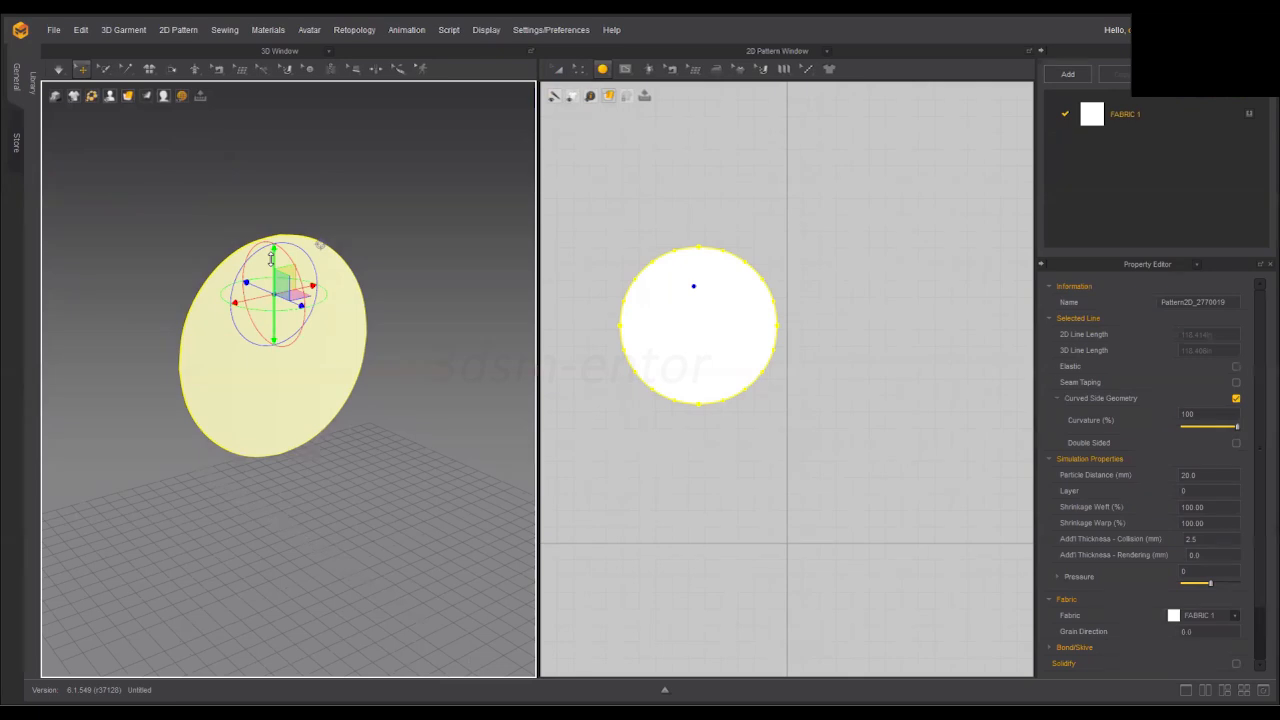
left_click_drag(270, 259, 263, 330)
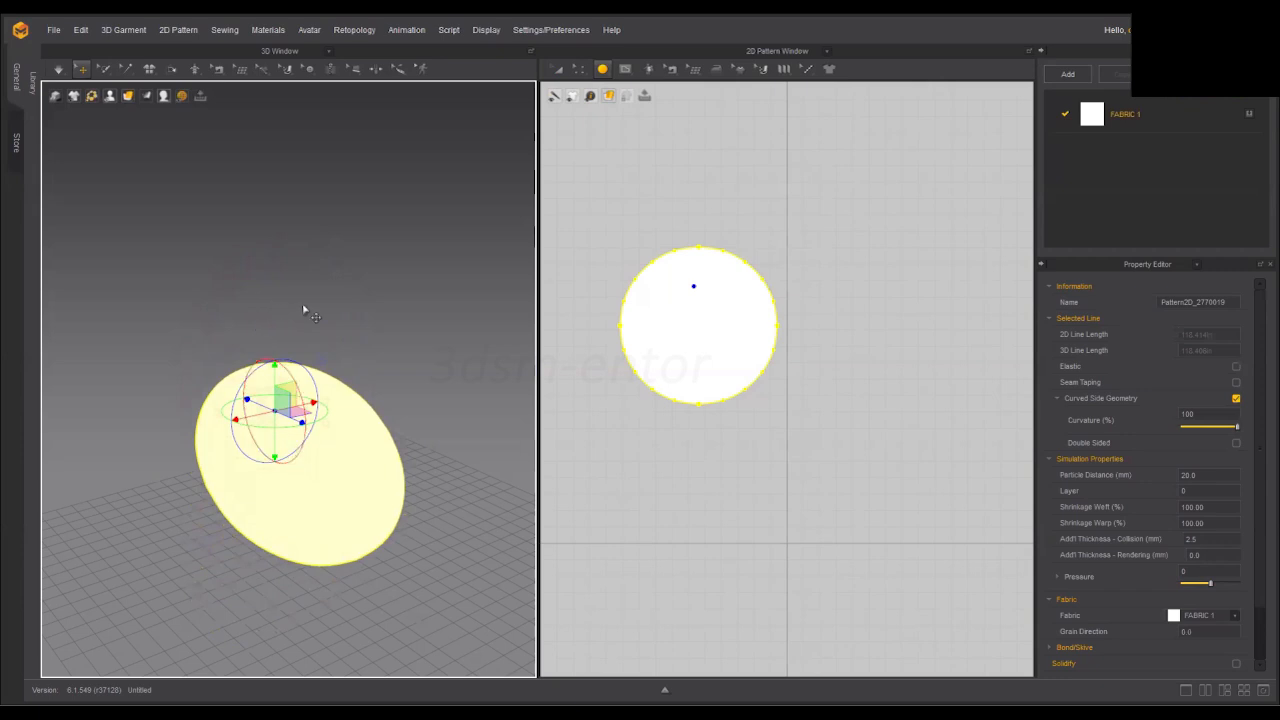
Simulate the circular pattern until it falls onto the ground, stop the simulation and deselect the fabric.
key("space")
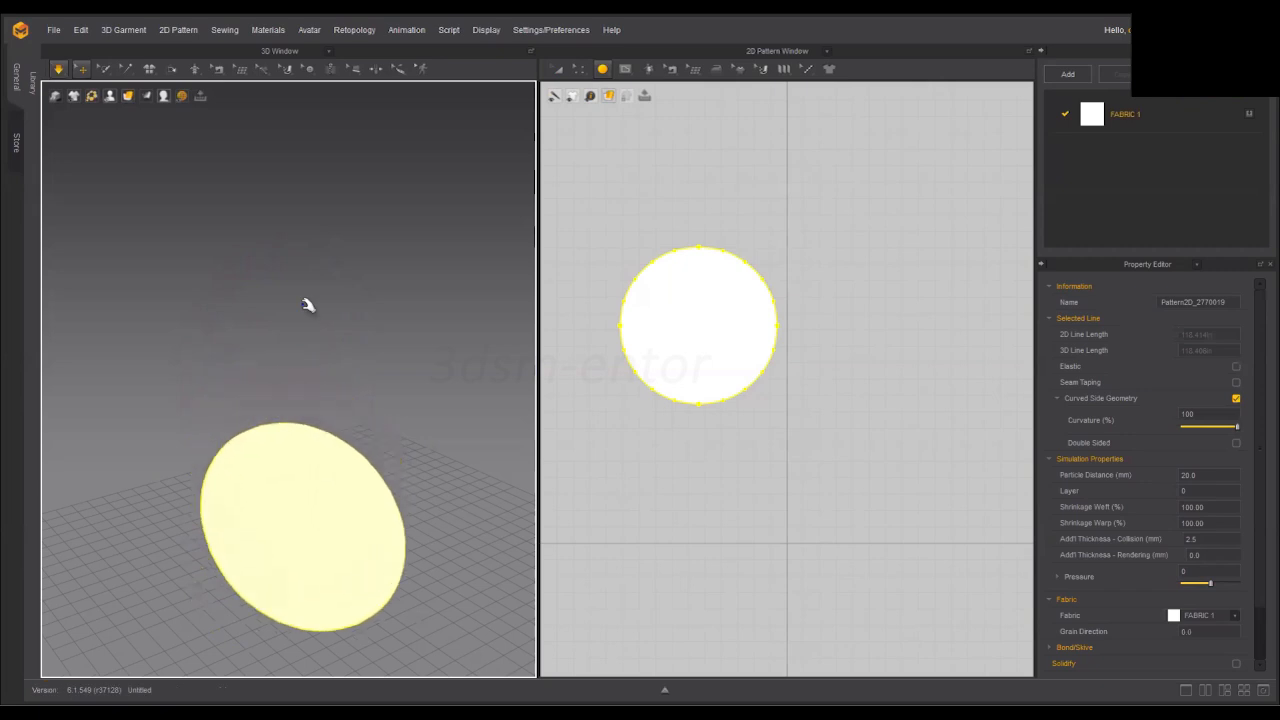
middle_click_drag(364, 608, 317, 380)
right_click_drag(317, 380, 277, 543)
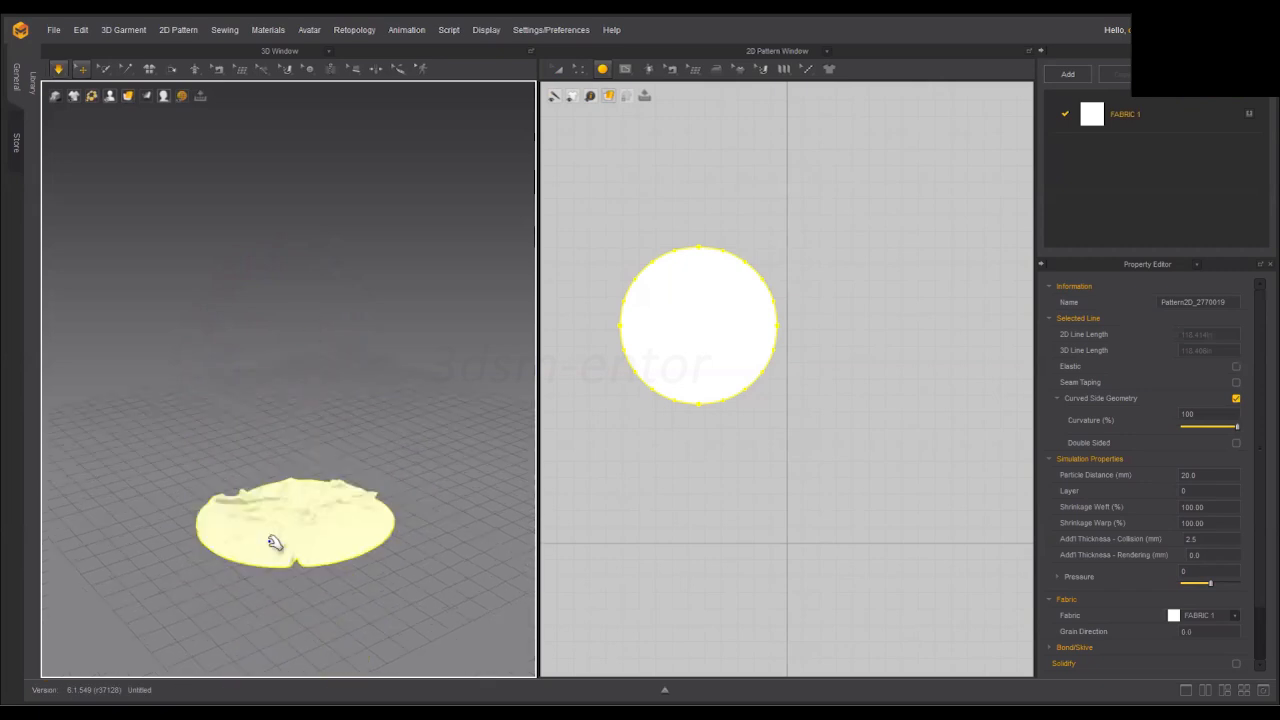
scroll(273, 568, "up", 2)
scroll(273, 568, "up", 1)
middle_click_drag(273, 570, 263, 491)
key("space")
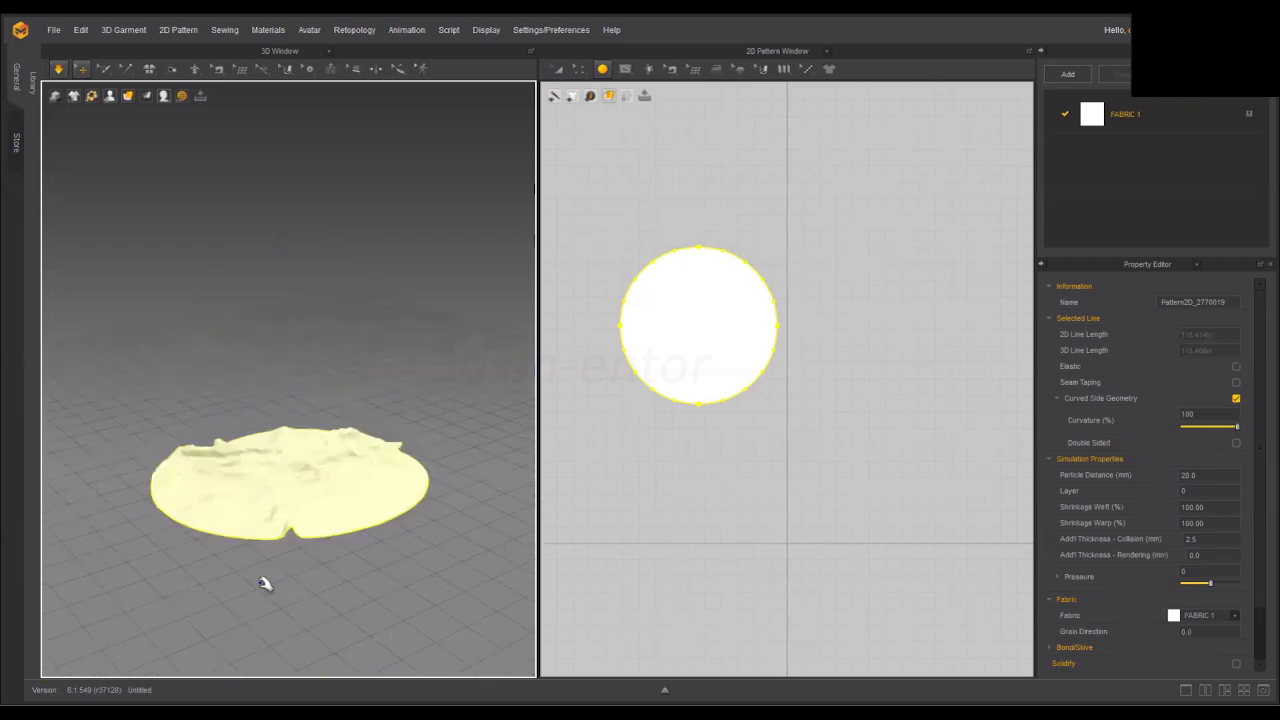
right_click_drag(257, 580, 277, 544)
left_click(297, 567)
middle_click_drag(277, 544, 277, 573)
right_click_drag(277, 573, 246, 488)
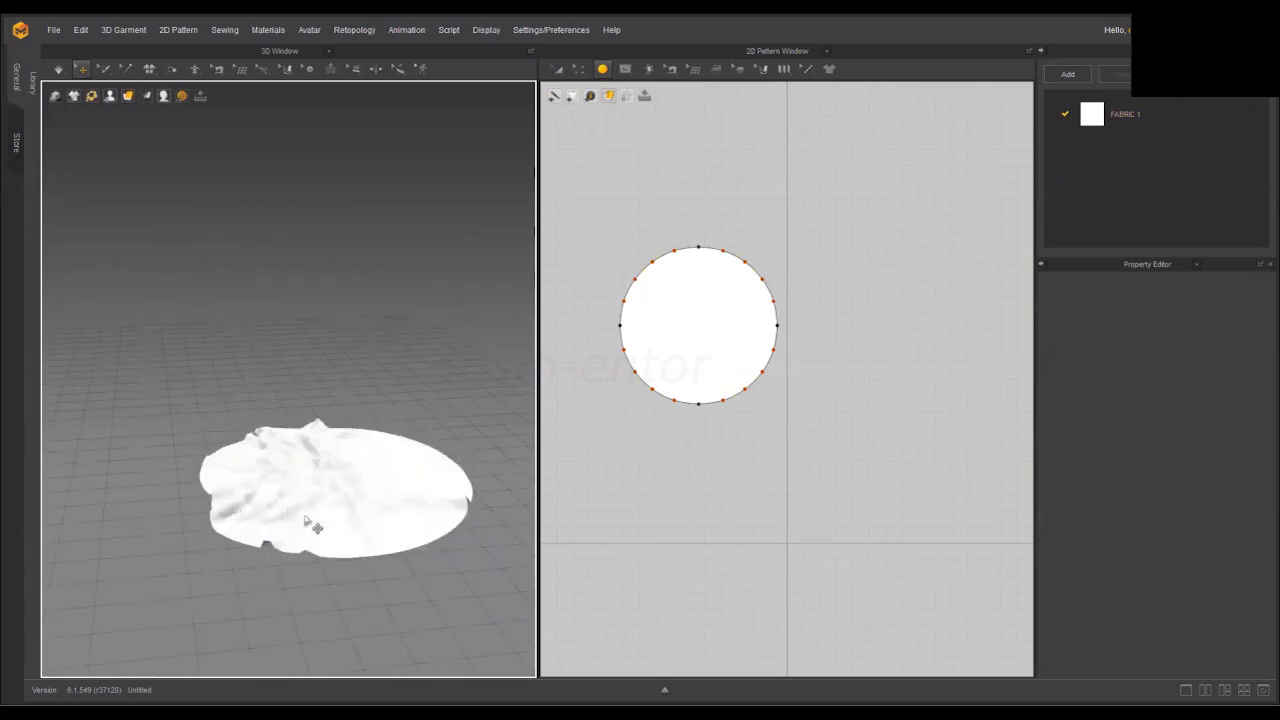
right_click_drag(672, 264, 649, 316)
scroll(671, 363, "down", 2)
scroll(671, 371, "up", 4)
scroll(669, 360, "down", 2)
right_click_drag(677, 392, 643, 340)
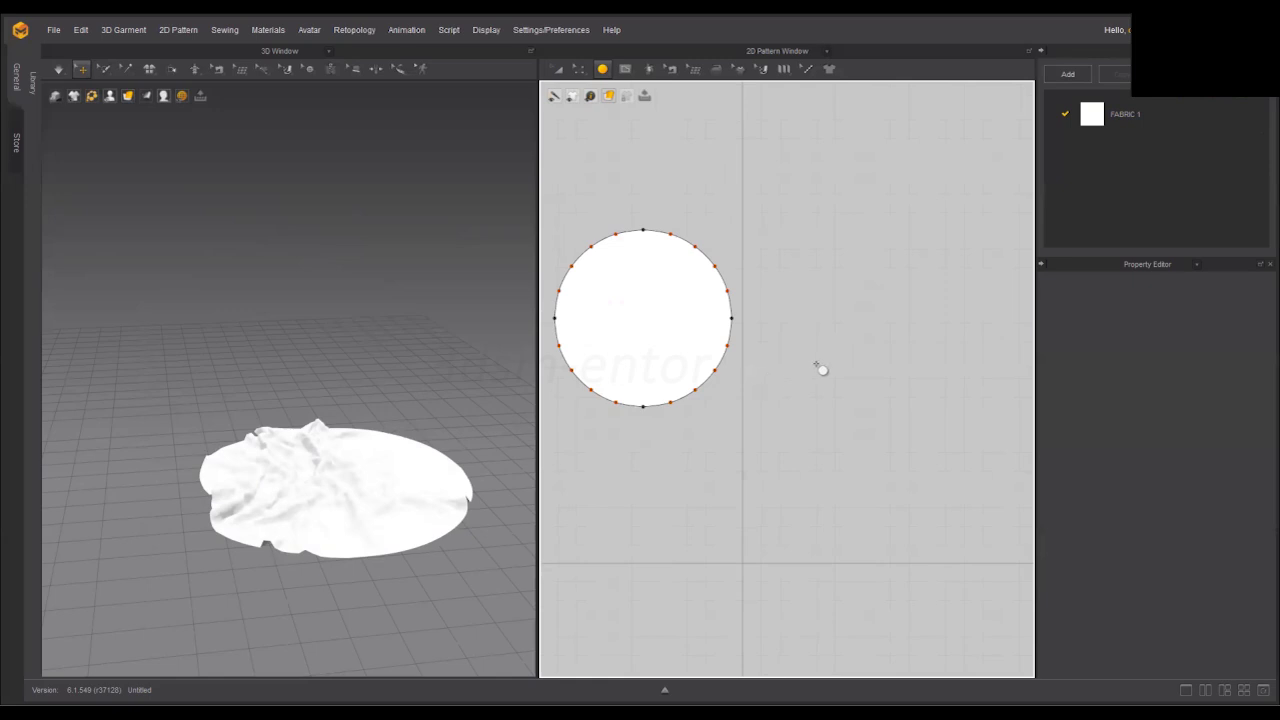
scroll(402, 472, "down", 4)
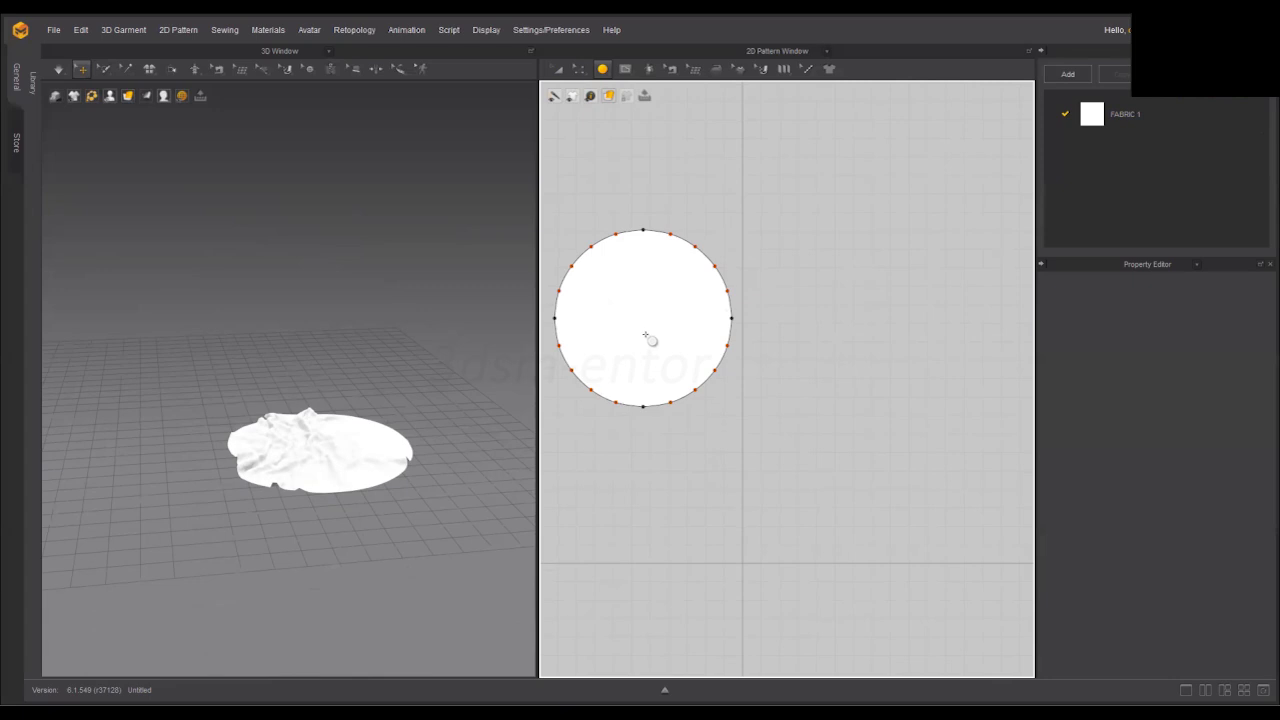
left_click(864, 350)
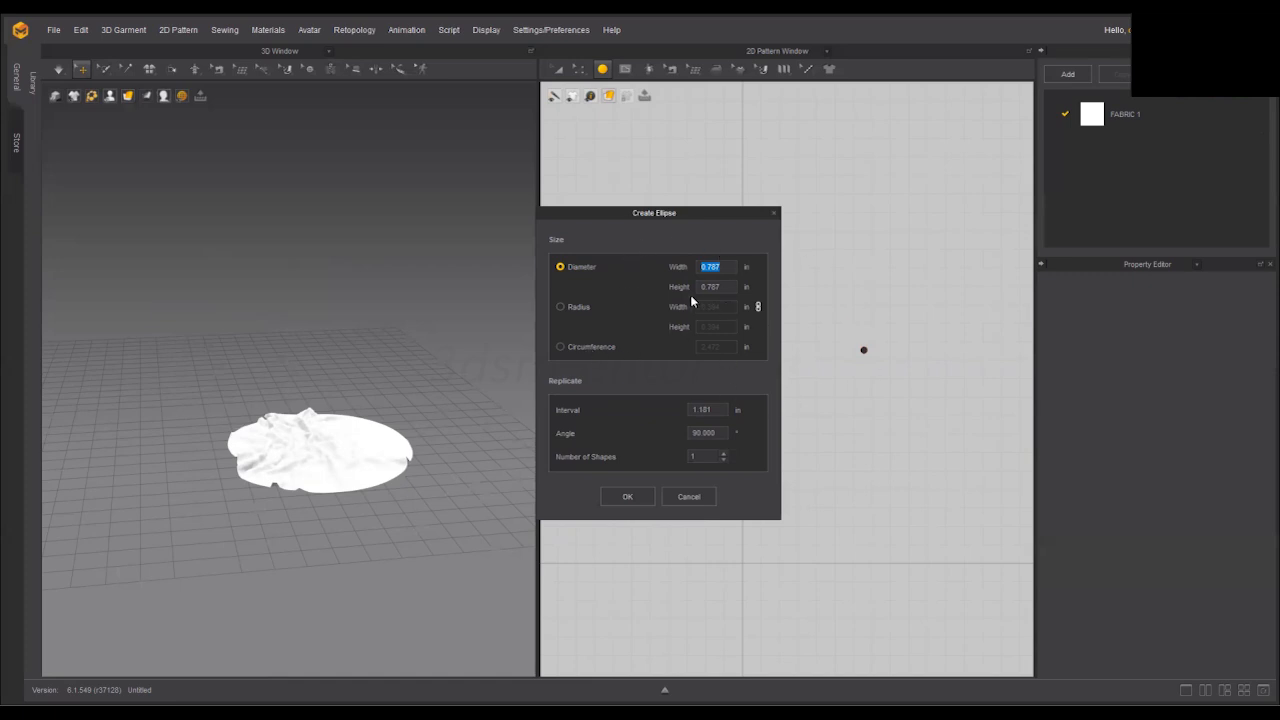
left_click_drag(673, 217, 683, 215)
left_click(732, 452)
left_click(732, 452)
left_click(732, 452)
left_click(732, 452)
left_click(732, 452)
left_click(732, 452)
left_click(732, 452)
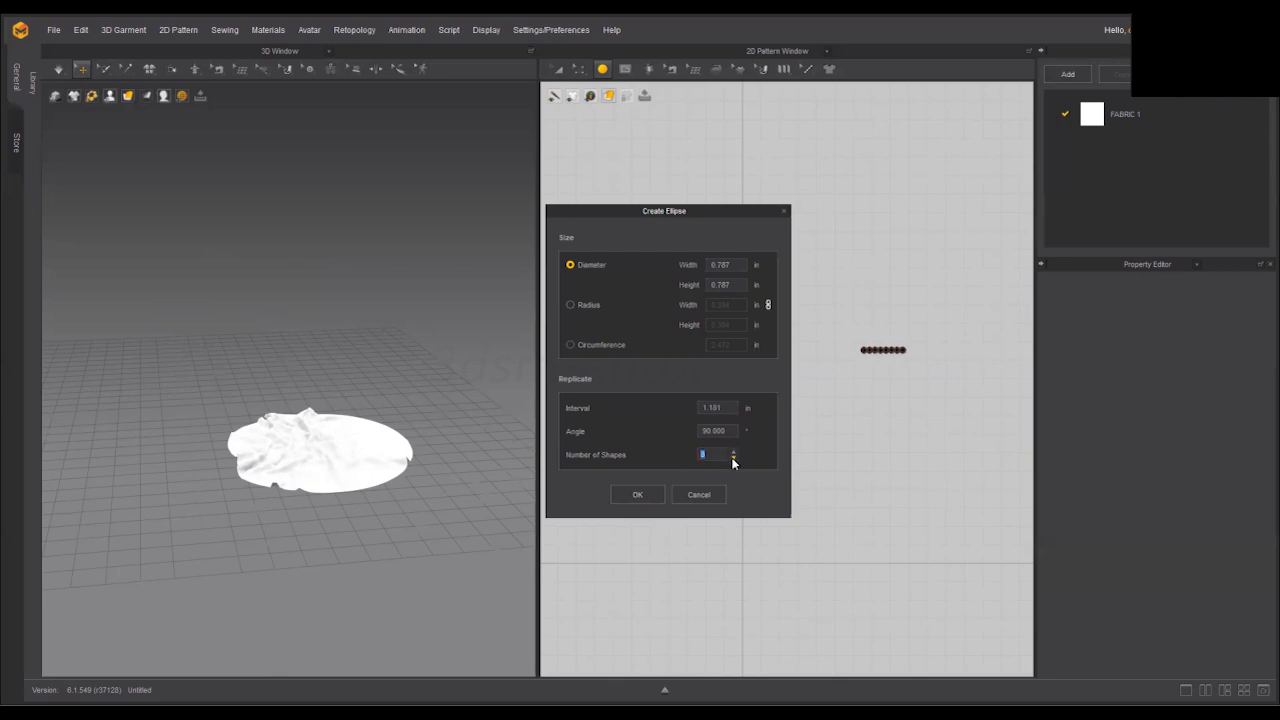
left_click(733, 452)
left_click(733, 452)
left_click(733, 457)
left_click(733, 457)
left_click(733, 457)
left_click(733, 452)
left_click(733, 452)
left_click_drag(726, 431, 678, 421)
type("45")
left_click_drag(712, 432, 677, 423)
type("90")
left_click(730, 407)
type("0")
left_click(727, 264)
type("1")
left_click_drag(738, 285, 698, 285)
type("1")
key("Tab")
left_click_drag(736, 408, 684, 401)
type("1")
left_click(698, 493)
Start a new numerically defined ellipse in the empty 2D area and set its diameter width and height to 1 in.
scroll(846, 400, "up", 3)
scroll(723, 409, "up", 2)
scroll(723, 409, "up", 2)
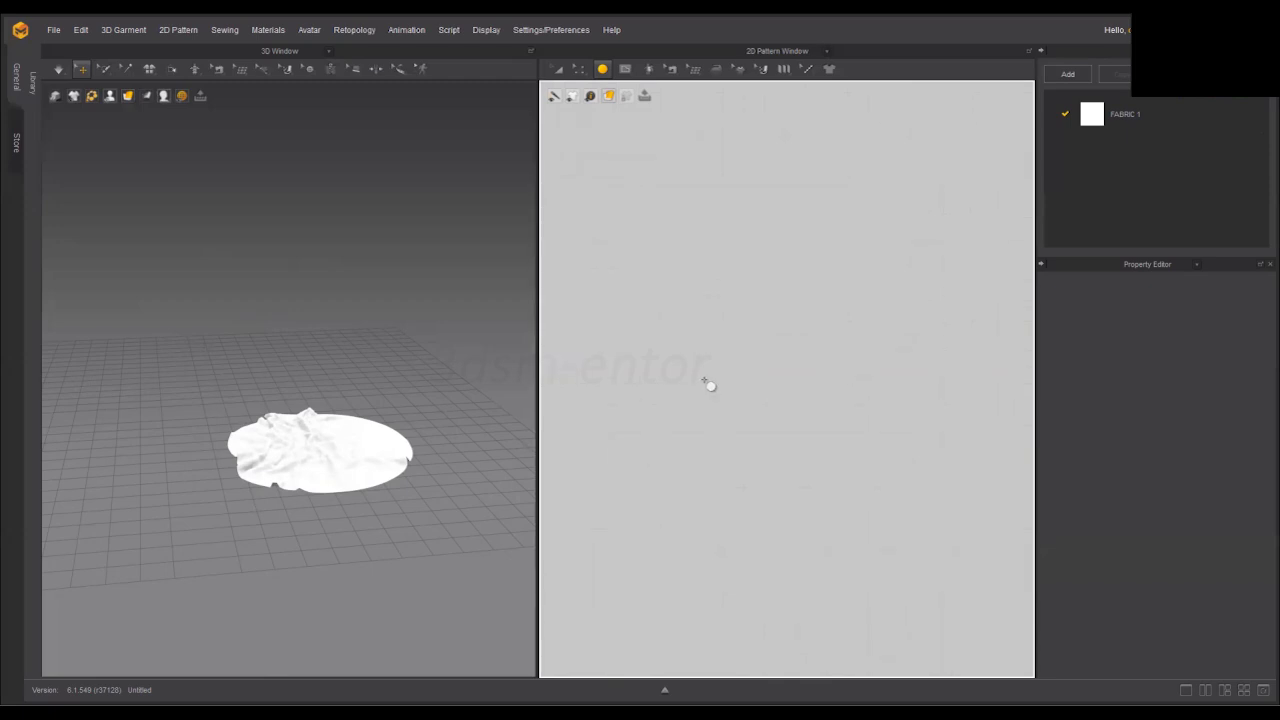
left_click(758, 396)
left_click_drag(638, 188, 531, 185)
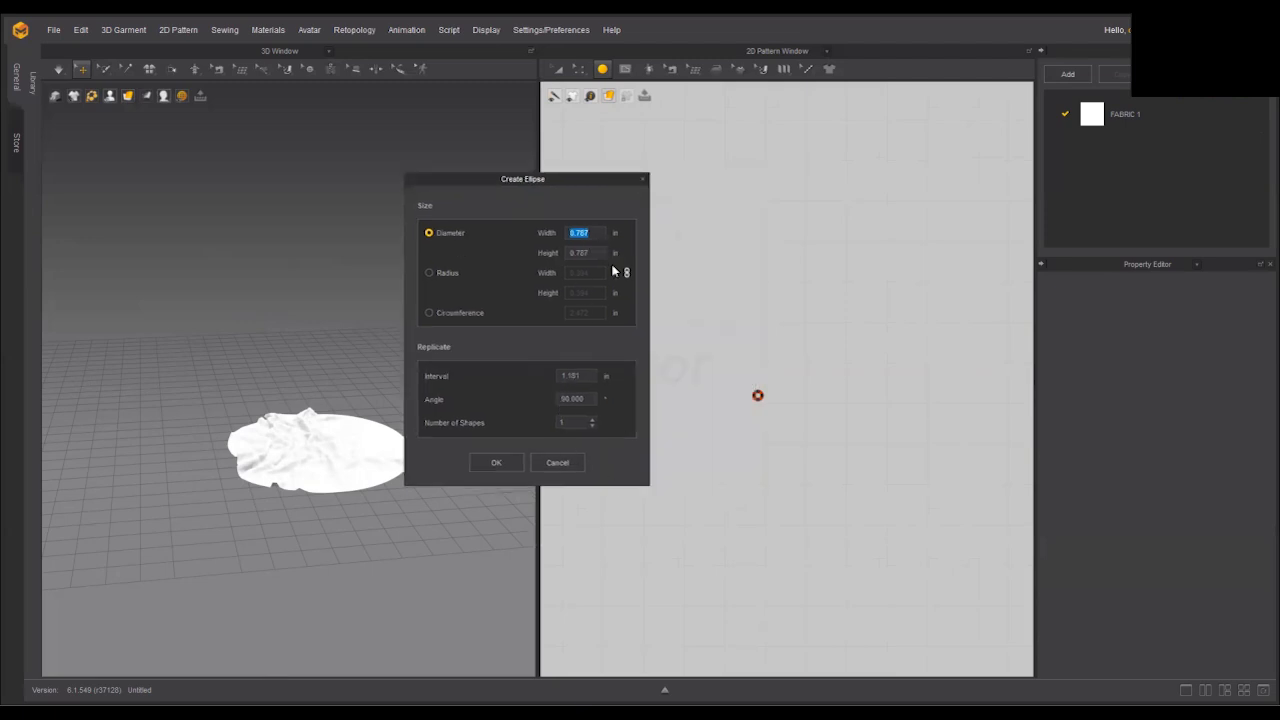
left_click(625, 277)
type("1")
left_click(614, 372)
Set the ellipse's replicate number of shapes to 8.
left_click(591, 421)
left_click(591, 421)
left_click(591, 421)
left_click(591, 421)
left_click(591, 421)
left_click(591, 421)
left_click(591, 421)
Set the replicate interval to 2 in and create the row of small circles.
left_click_drag(592, 378, 538, 379)
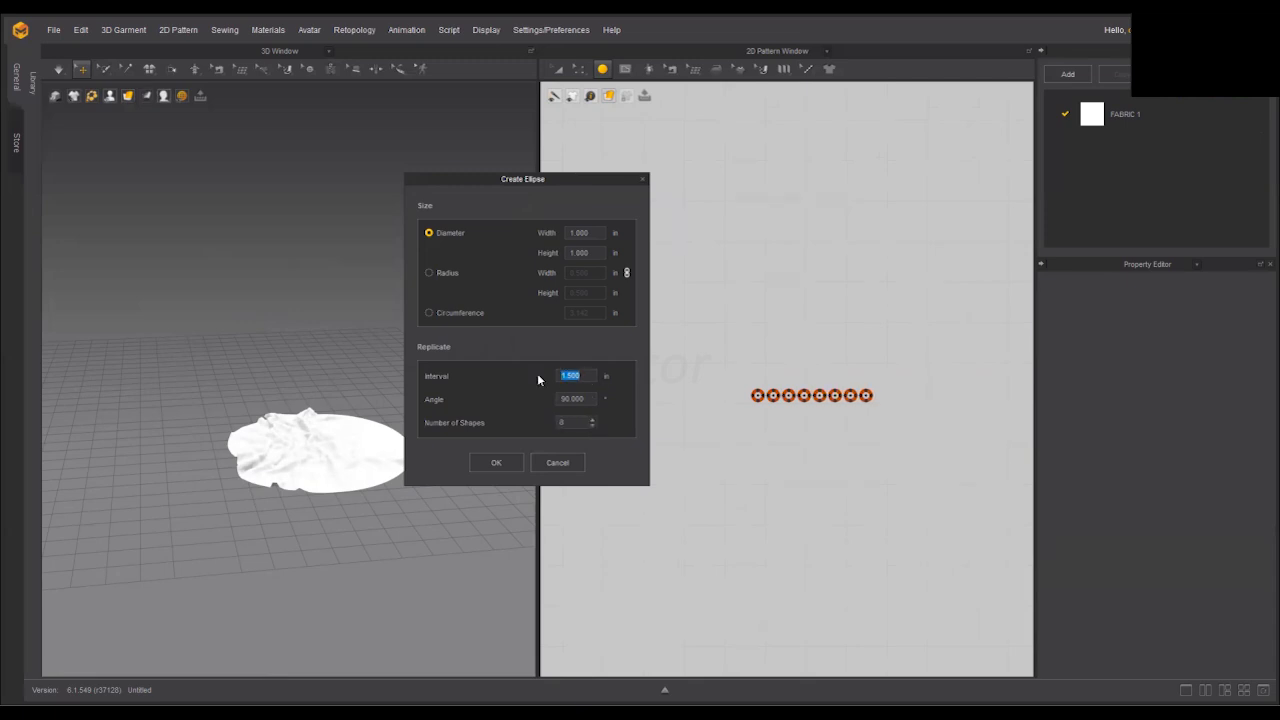
type("1")
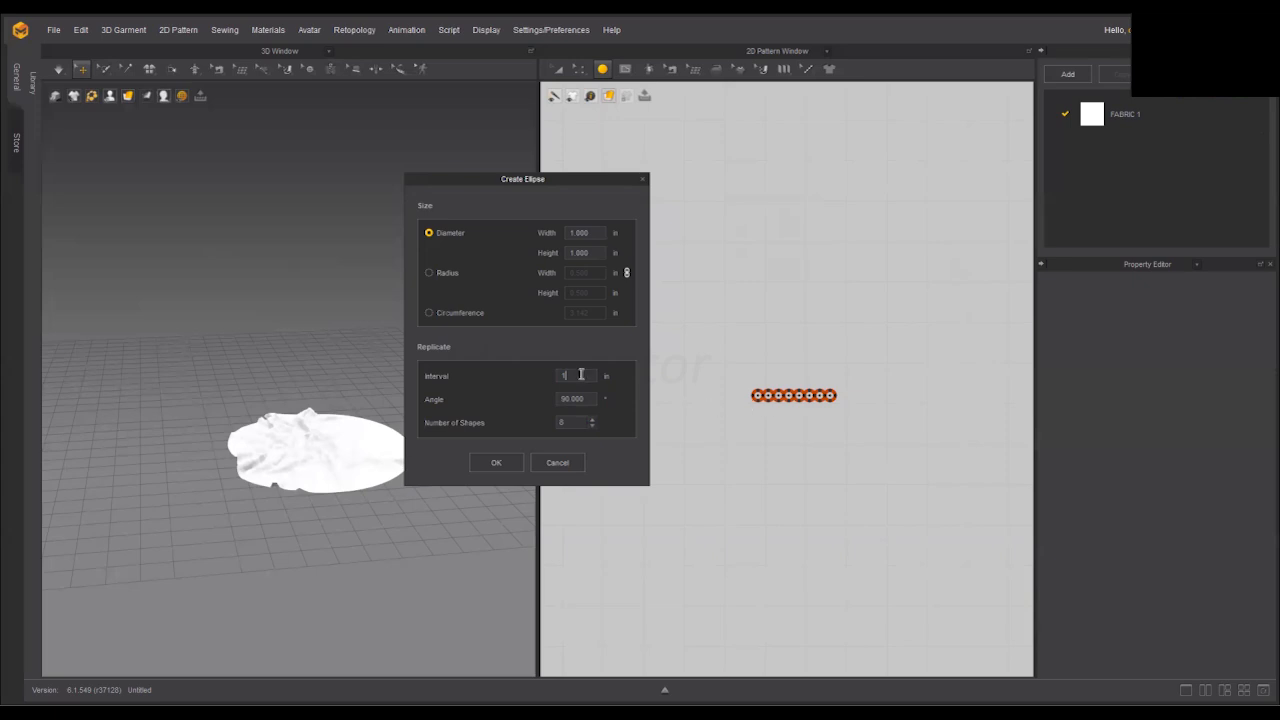
key("Return")
double_click(555, 374)
type("2")
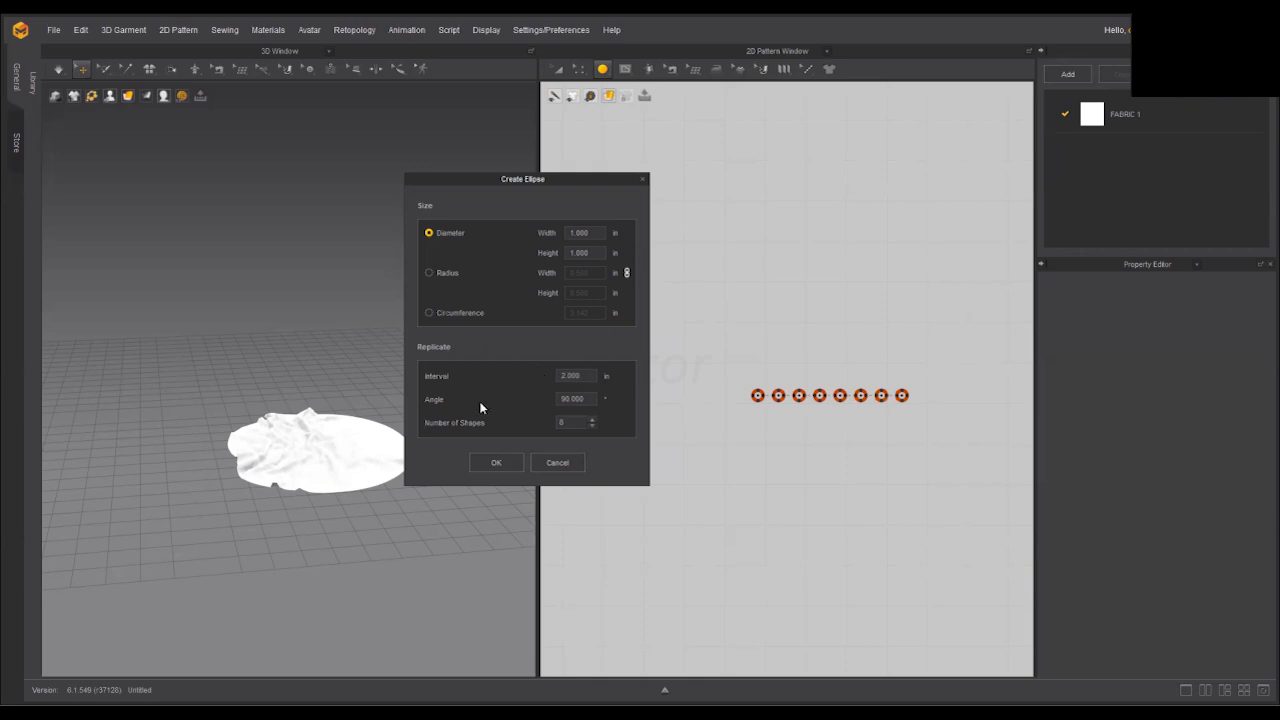
left_click(496, 462)
Examine the row of small circles up close and in comparison with the large circle in the 2D pattern area.
scroll(850, 400, "up", 3)
scroll(620, 417, "down", 2)
scroll(660, 418, "down", 3)
scroll(666, 408, "up", 4)
scroll(690, 415, "up", 3)
scroll(690, 420, "down", 5)
scroll(728, 445, "down", 3)
scroll(749, 474, "up", 2)
scroll(750, 475, "down", 3)
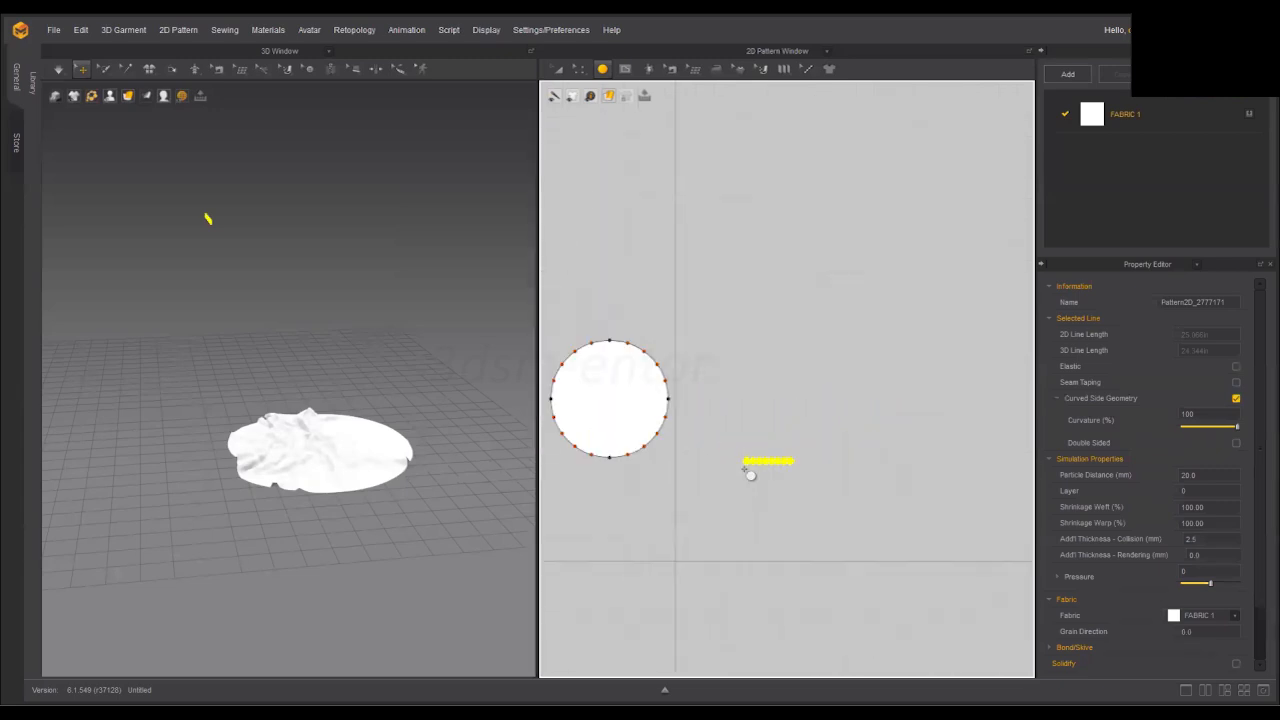